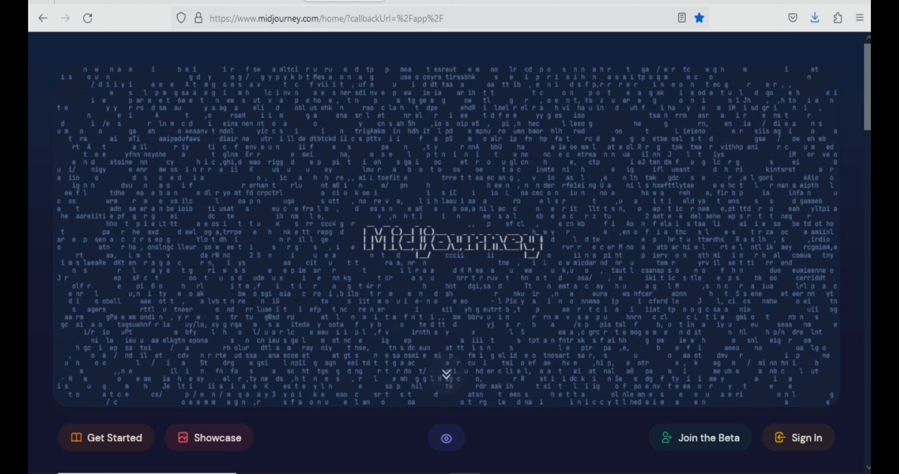
Switch to Discord and submit in newbies-195 an /imagine prompt for a medium shot of a beautiful white woman wearing a Tshirt, Nikon D850, high-key, --ar 2:3
key("ctrl+Tab")
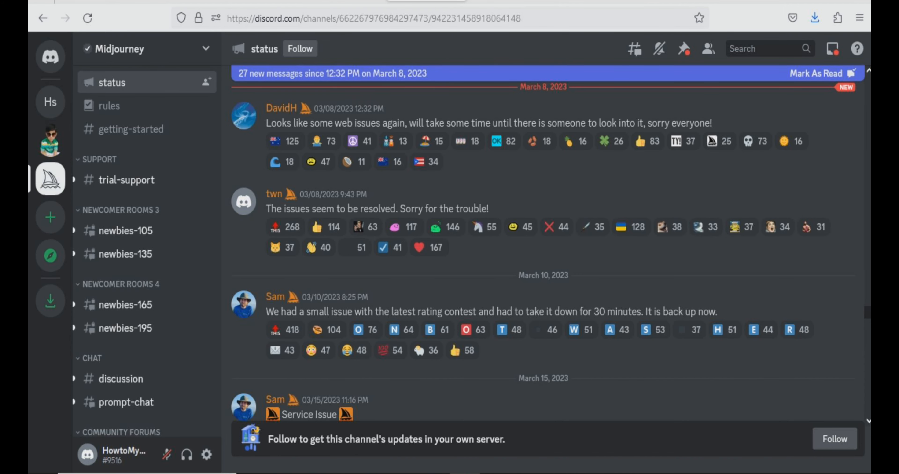
left_click(126, 328)
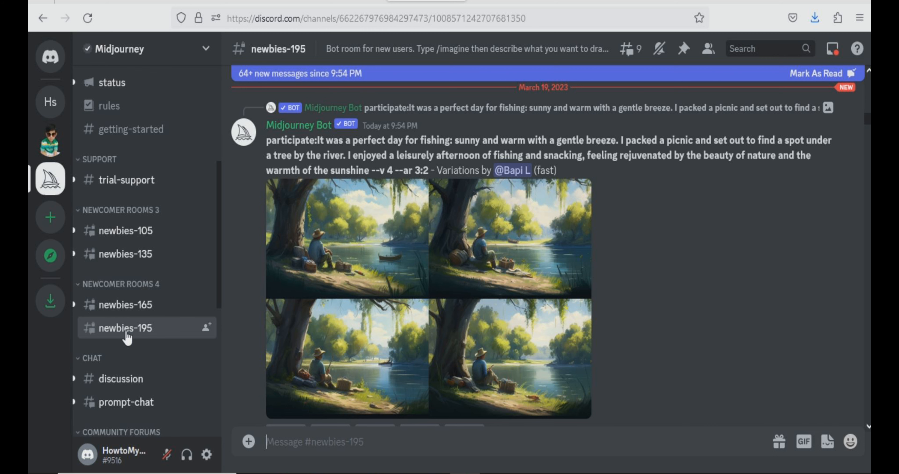
type("/image")
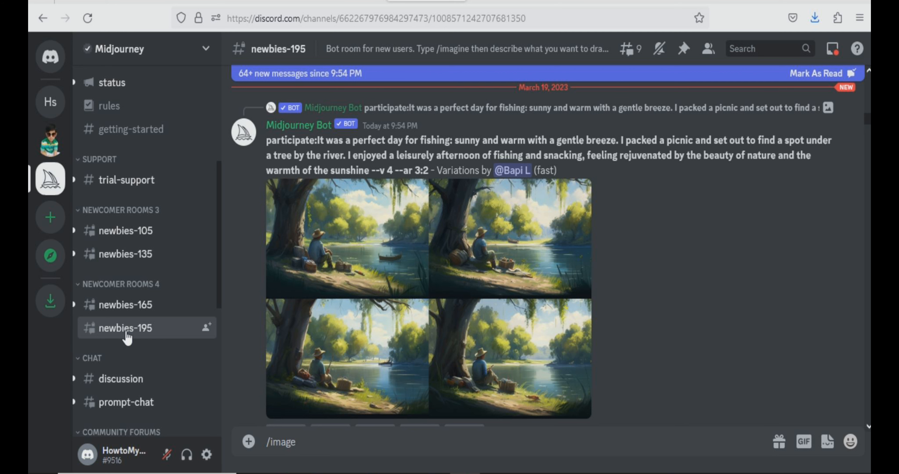
key("BackSpace")
key("BackSpace")
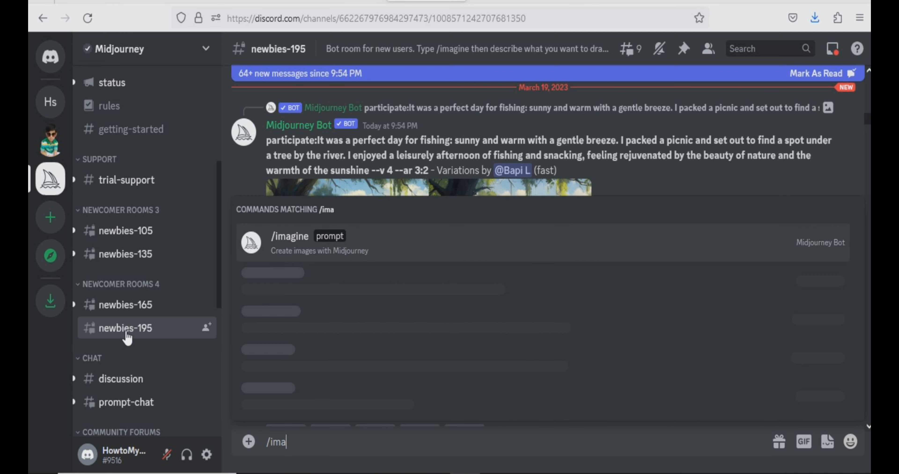
type("gine")
key("Return")
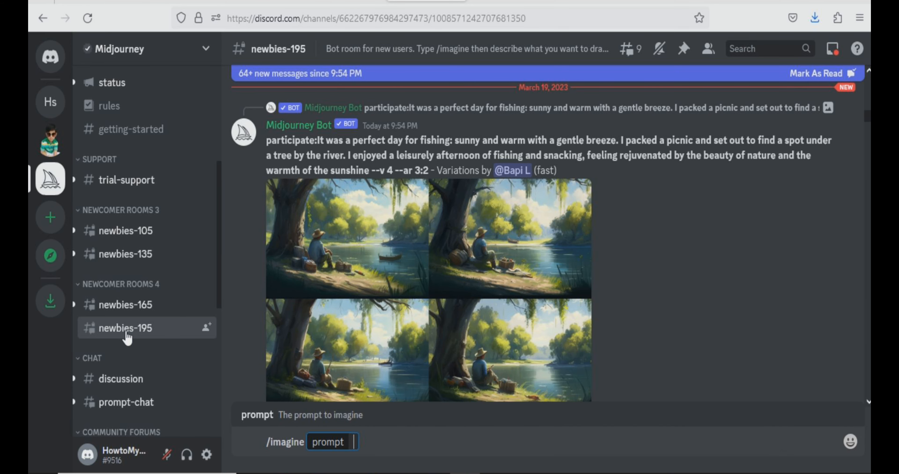
type("a medium shot of beautiful white woman wearing a Tshirt, captured with a Nikon D850 and a Nikon AF-s  NIKKOR 70-200mm f/2.8E FL ED VR lens, lit with high-key lightning to create a soft and ethereal feel, a shallow depth of field --ar 2:3")
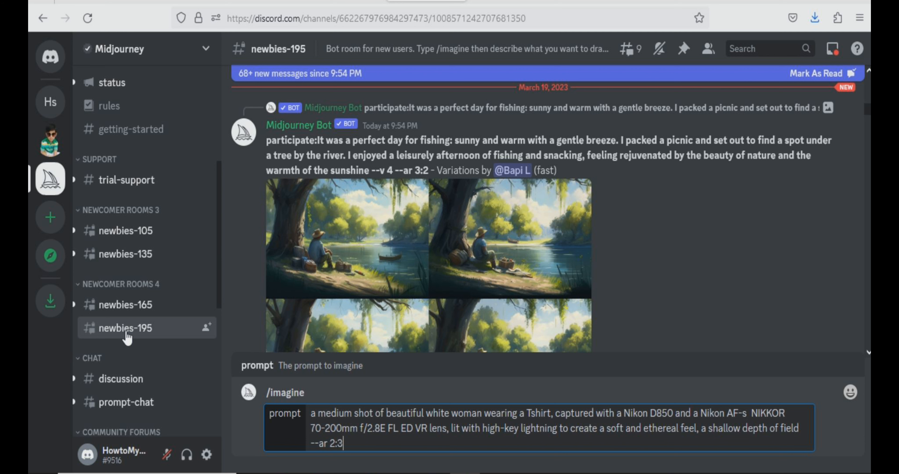
key("Return")
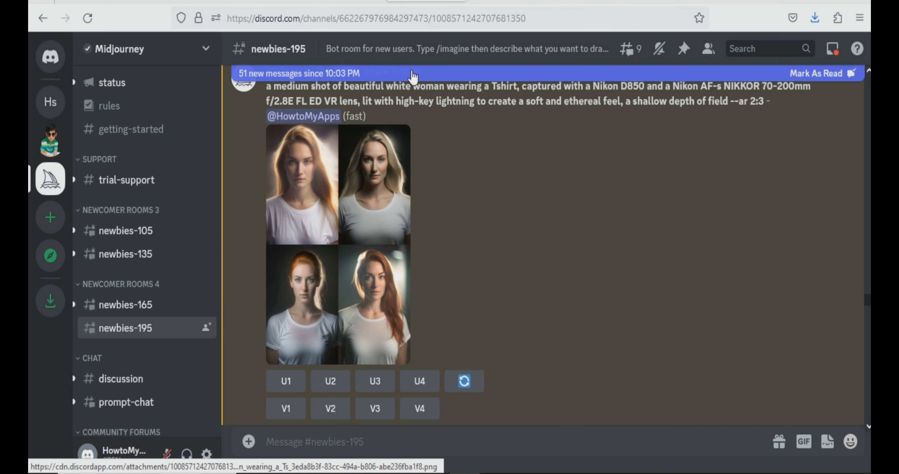
View the generated portrait grid enlarged and upscale its second image, the blonde woman
left_click(335, 232)
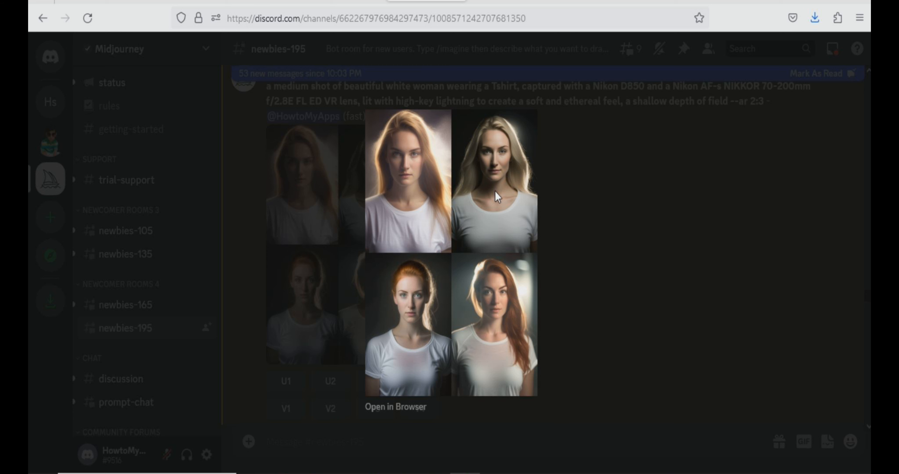
left_click(712, 217)
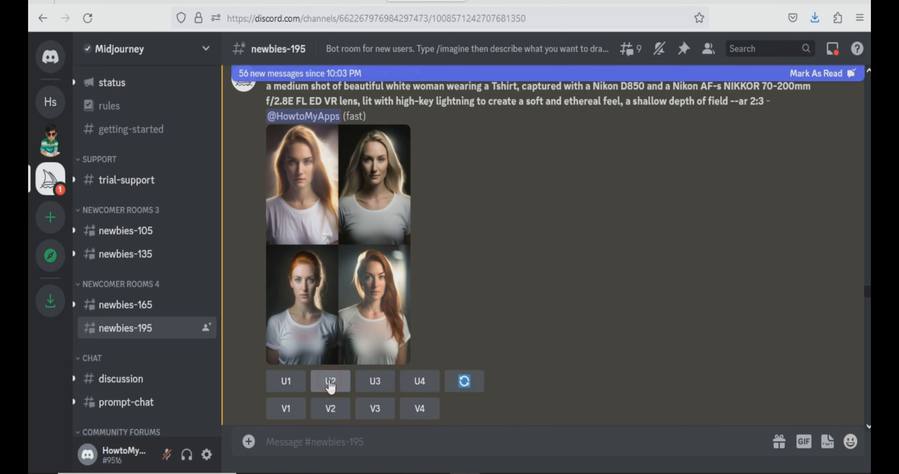
left_click(330, 383)
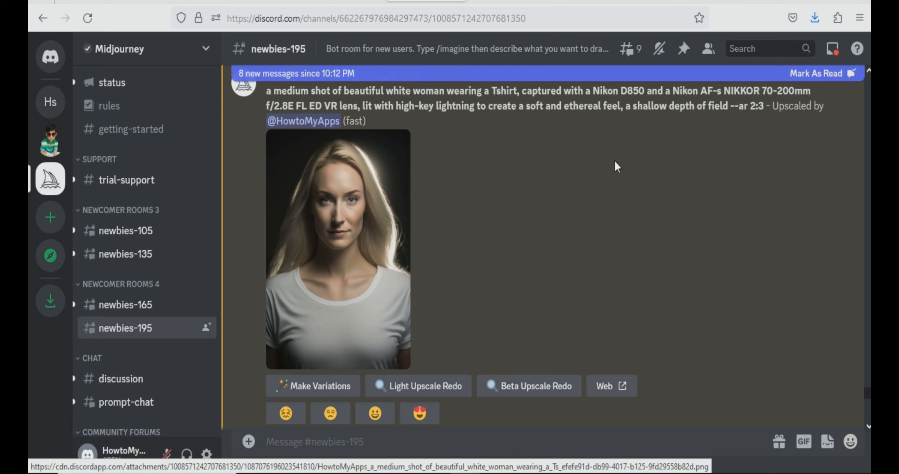
Enlarge the upscaled portrait of the blonde woman and save the image to the computer
left_click(364, 244)
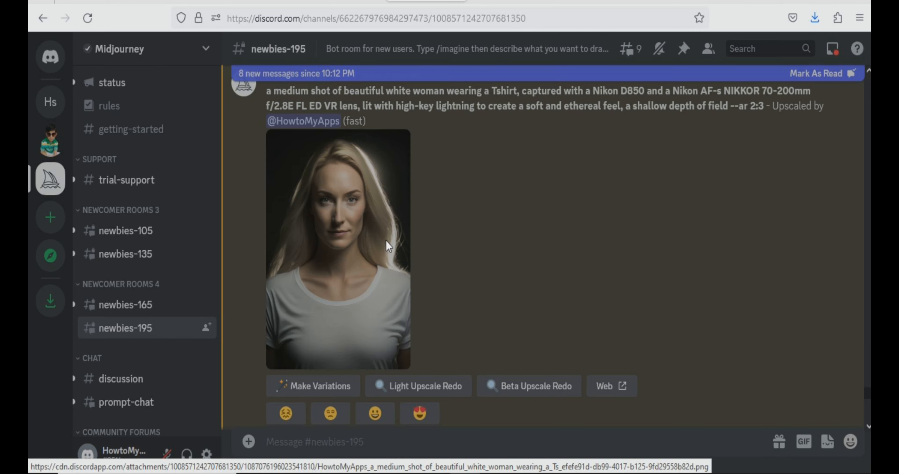
right_click(438, 249)
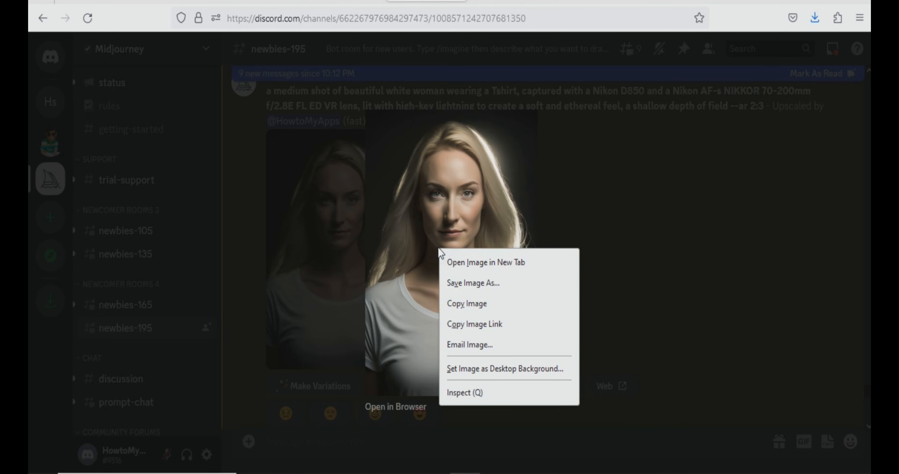
left_click(473, 283)
left_click(346, 280)
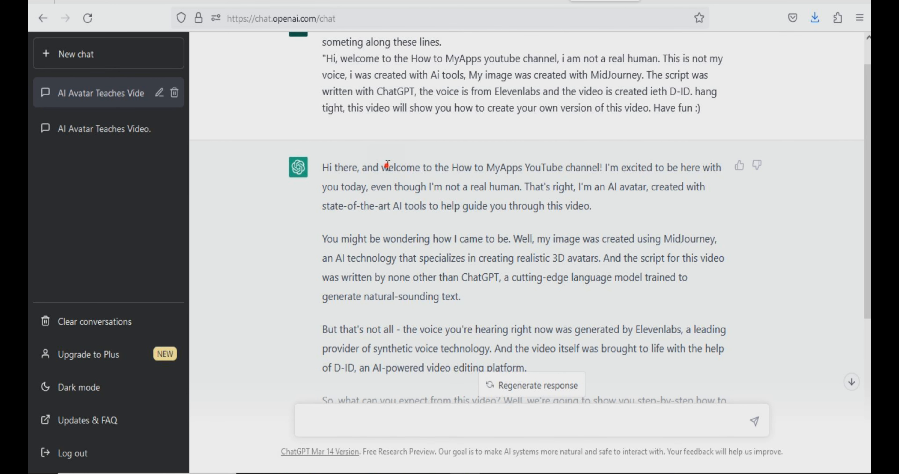
Switch to ChatGPT and copy the complete avatar script from "Hi there" to "let's have some fun!"
left_click_drag(387, 167, 393, 167)
left_click_drag(479, 183, 504, 201)
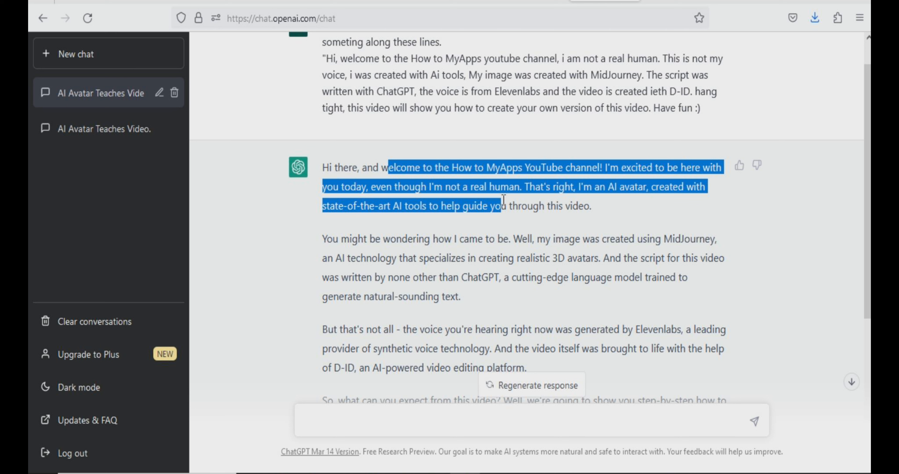
left_click_drag(504, 200, 530, 277)
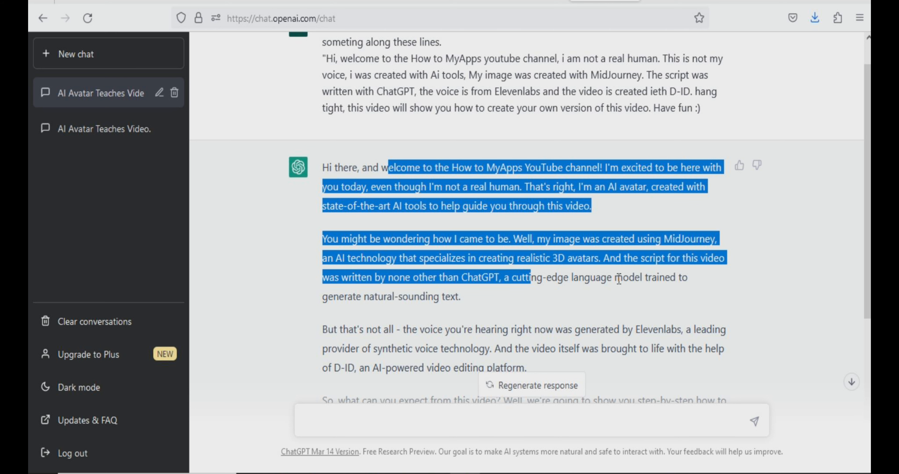
scroll(576, 338, "down", 5)
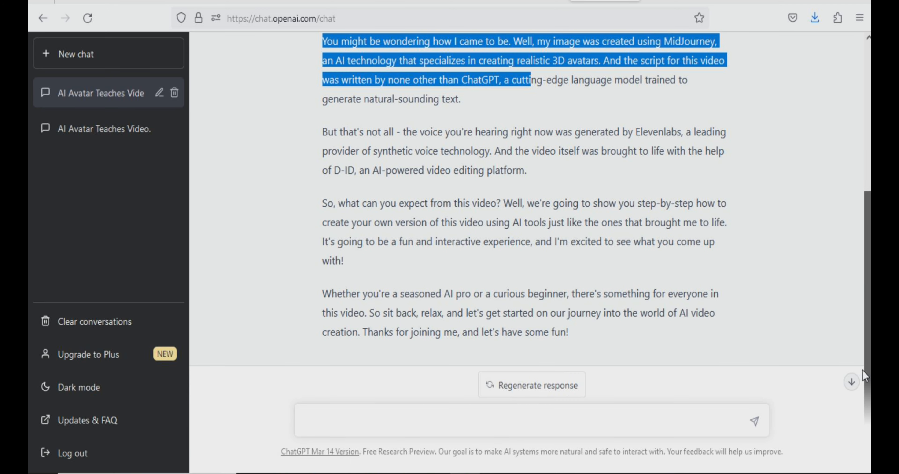
left_click_drag(576, 339, 329, 40)
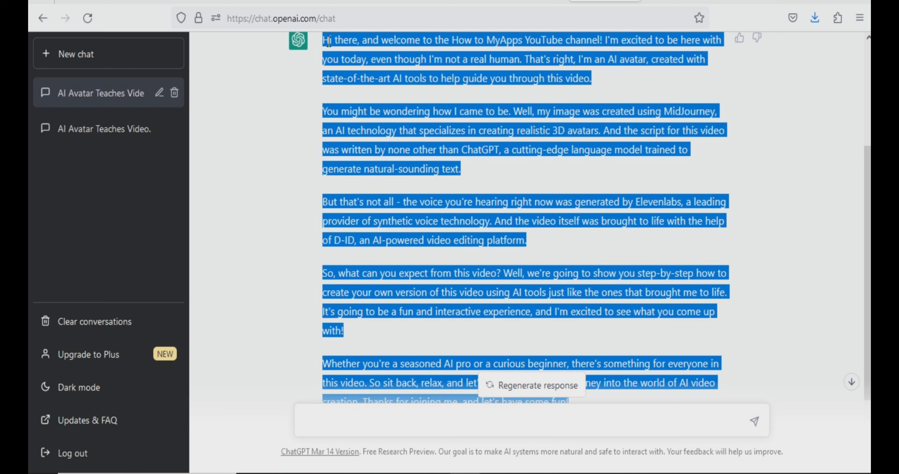
Switch to ElevenLabs Speech Synthesis and paste the copied avatar script as the text
left_click(678, 0)
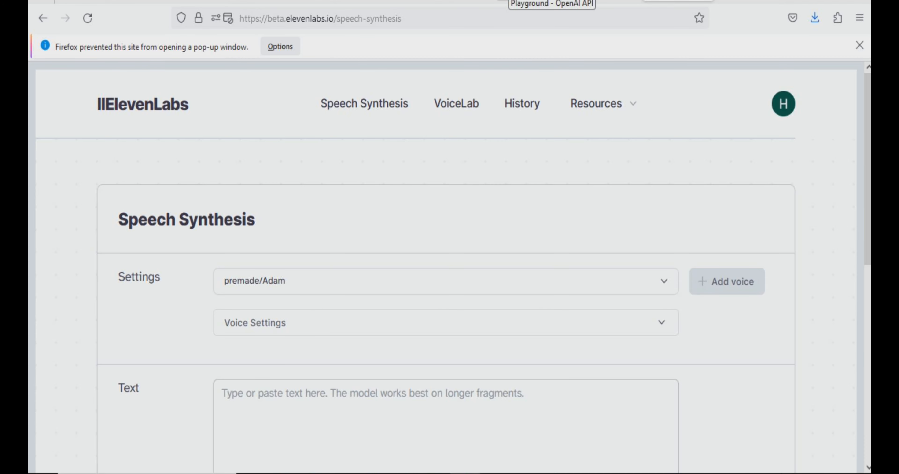
left_click(283, 442)
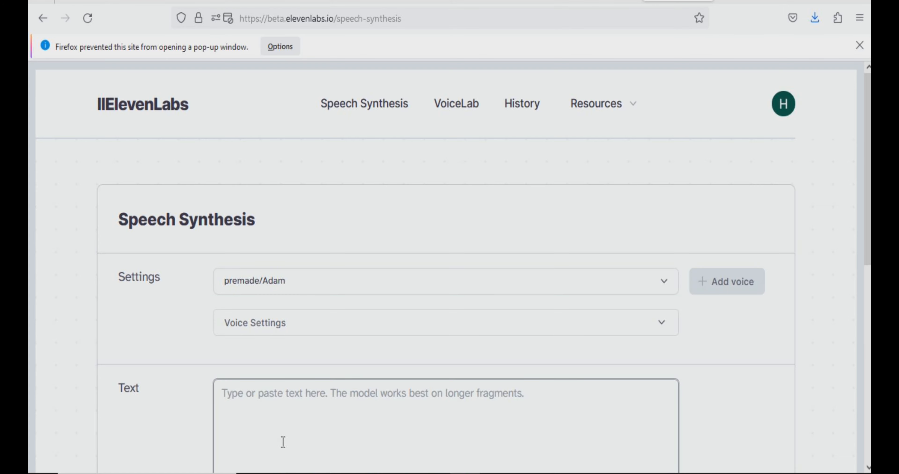
key("ctrl+v")
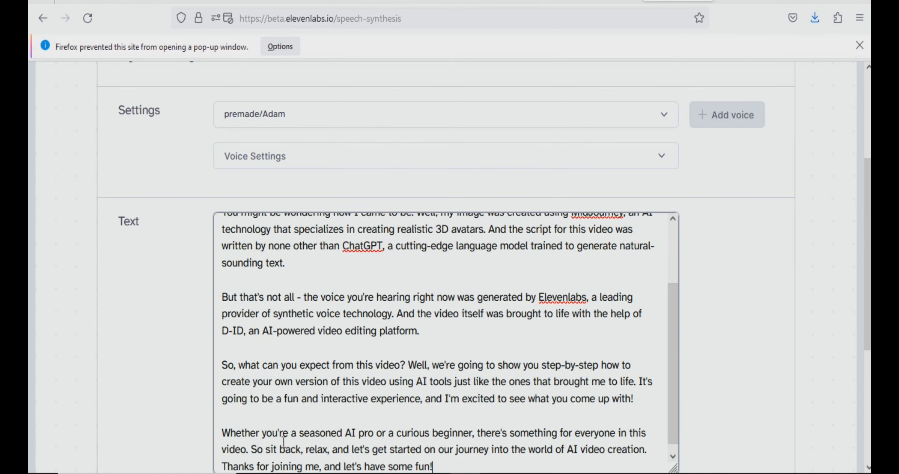
Set the speech voice to premade/Rachel and reset its stability and clarity settings to default
left_click(434, 111)
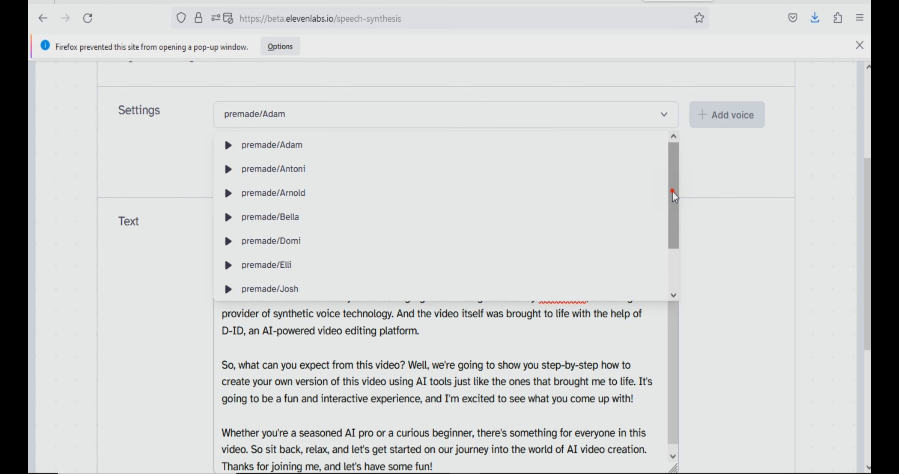
scroll(679, 253, "down", 3)
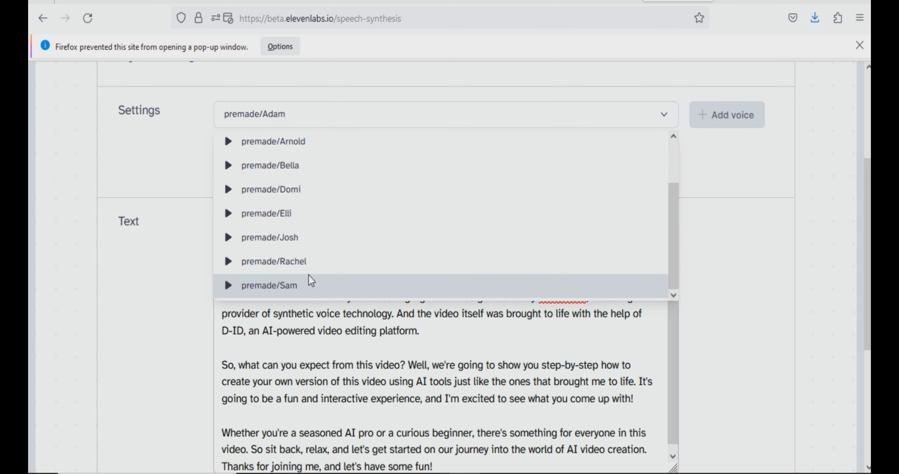
left_click(307, 261)
left_click(662, 160)
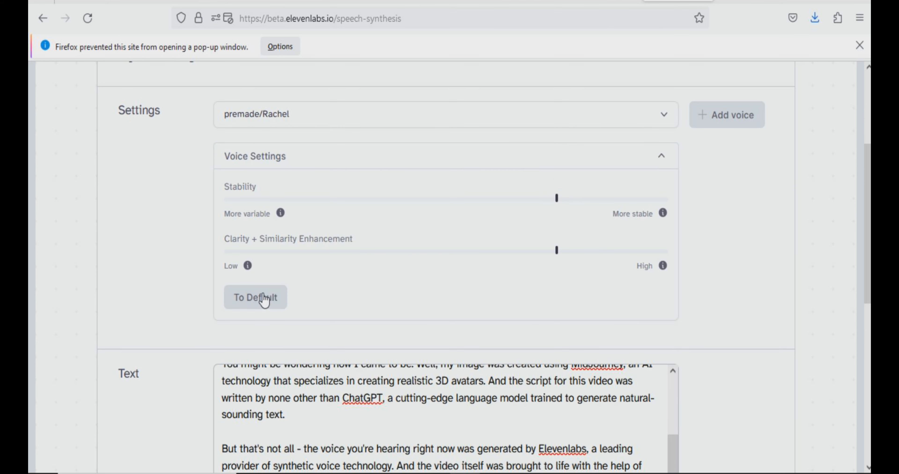
left_click(257, 304)
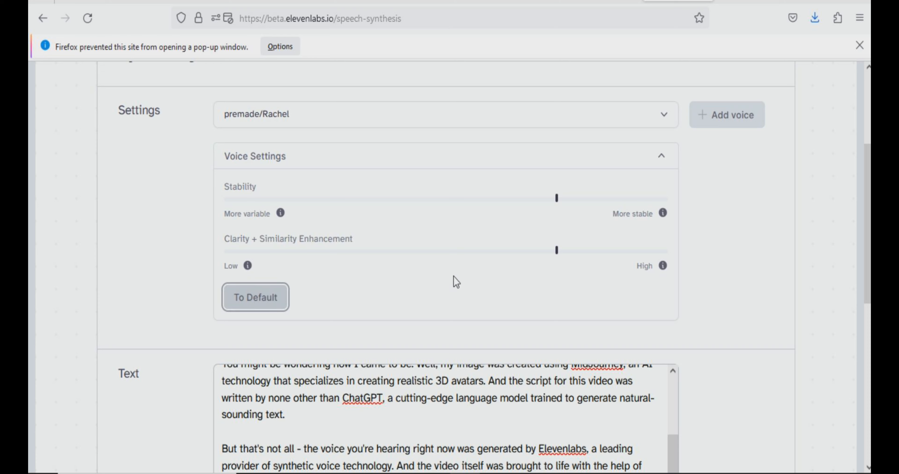
left_click(751, 241)
left_click(663, 161)
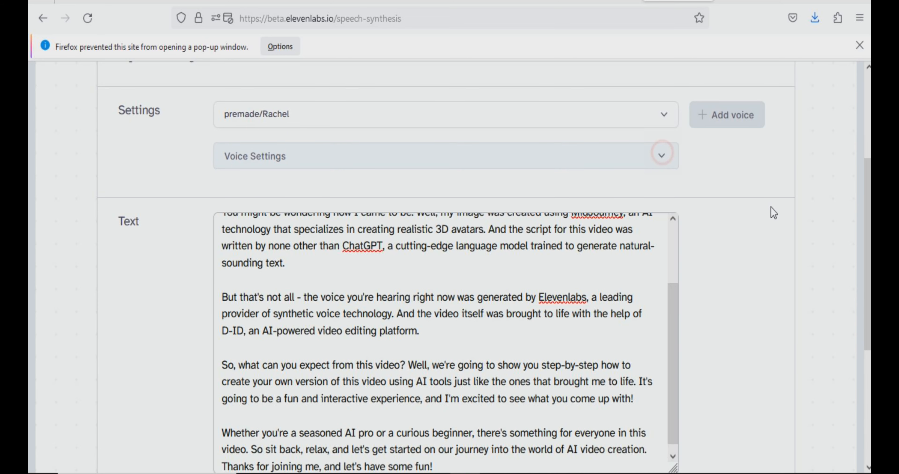
Check the pasted script to its end and generate the speech audio from it
left_click(670, 295)
left_click_drag(673, 240, 679, 356)
scroll(679, 356, "down", 1)
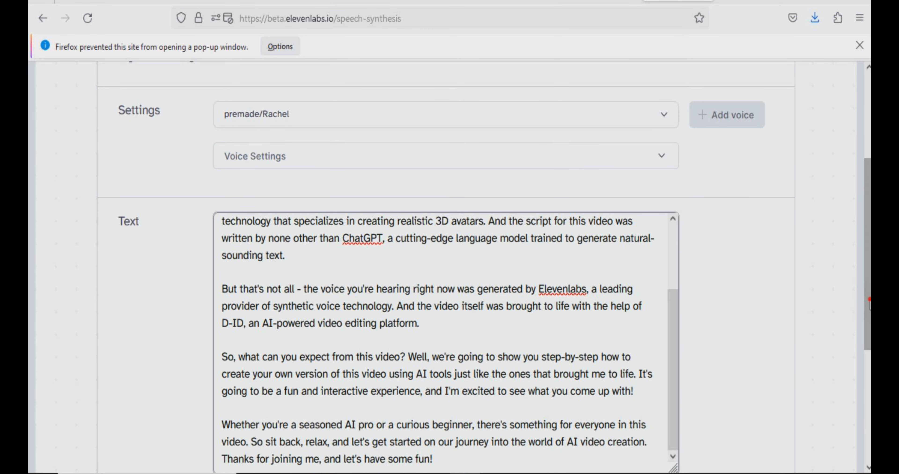
scroll(538, 309, "down", 5)
left_click(447, 333)
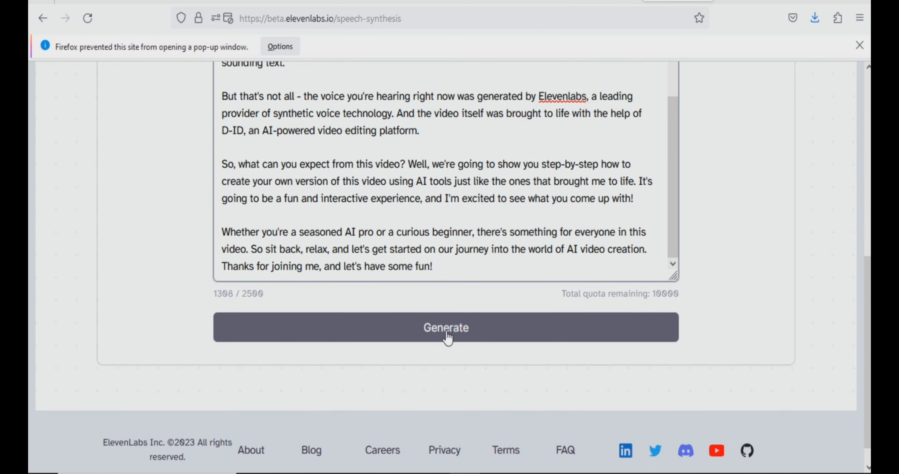
left_click(447, 333)
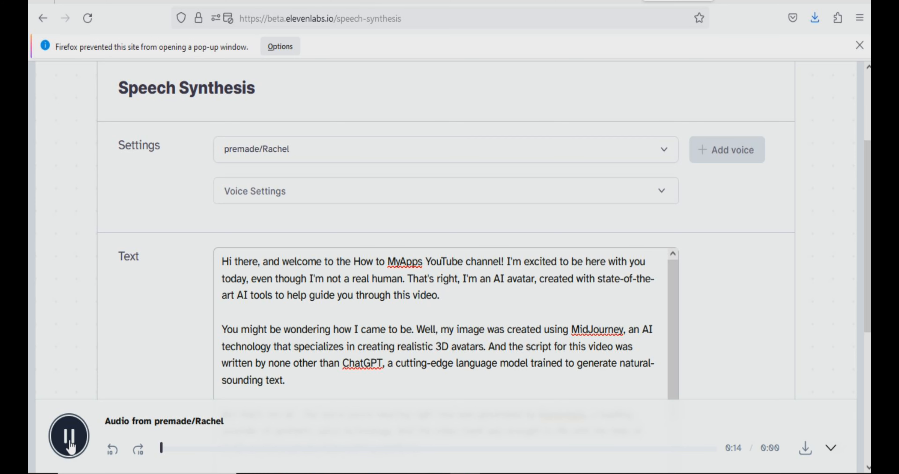
Pause the playback of the generated premade/Rachel audio and download it
left_click(70, 447)
scroll(646, 191, "down", 5)
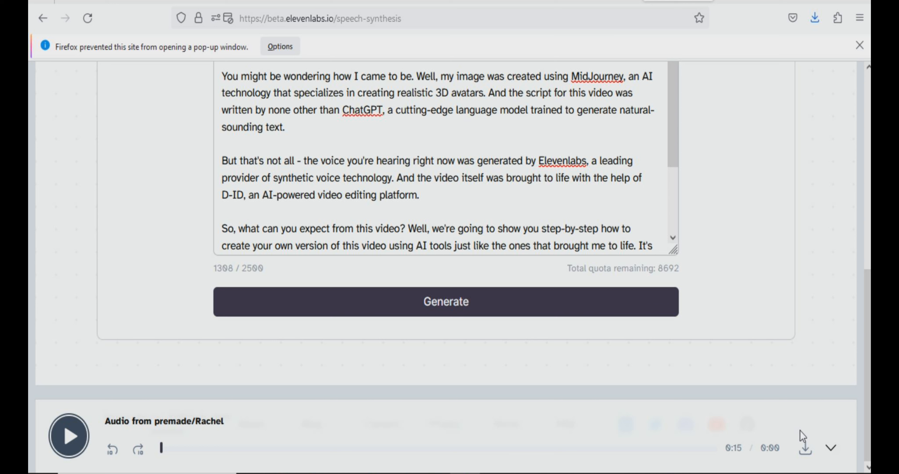
left_click(805, 448)
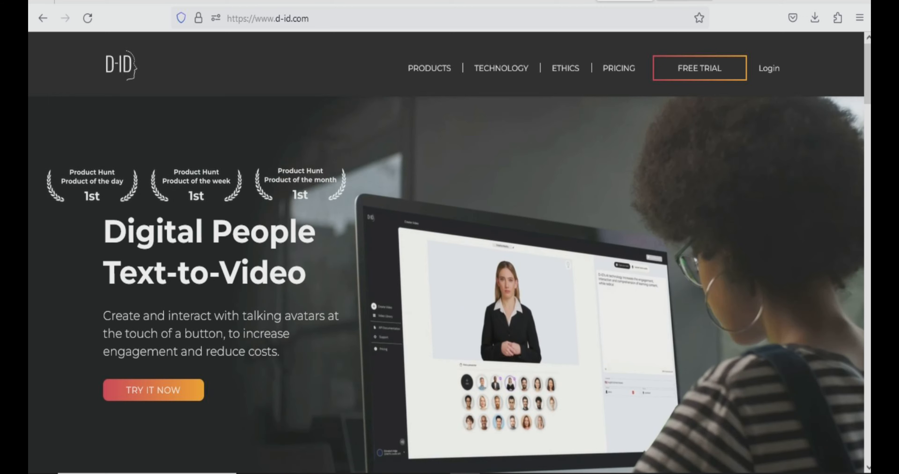
Switch to D-ID Studio and start a new creative video with the saved blonde woman portrait as presenter
left_click(685, 1)
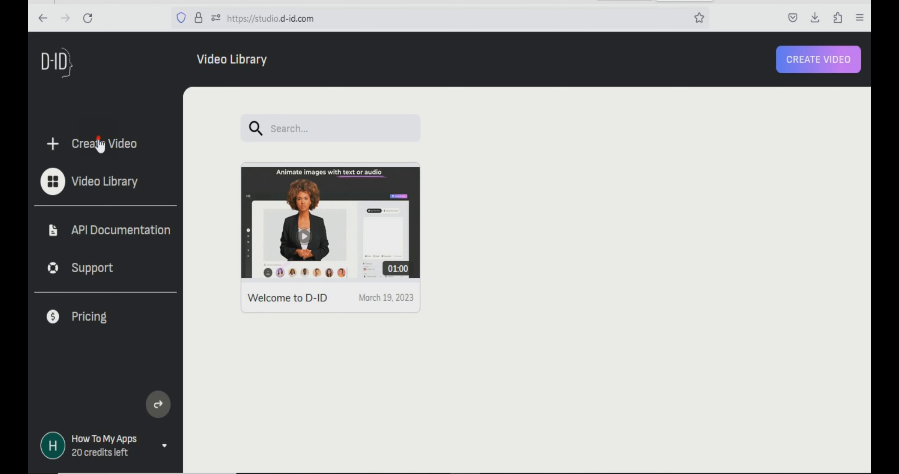
left_click(100, 144)
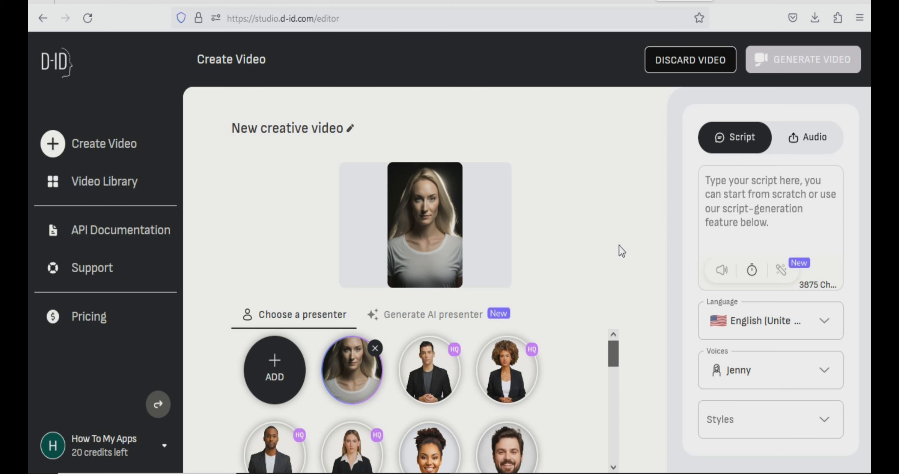
mouse_move(613, 353)
left_mouse_down()
mouse_move(613, 386)
mouse_move(613, 353)
left_mouse_up()
Change the video's speech source from script to audio and start uploading an own voice file
left_click(806, 139)
left_click(759, 218)
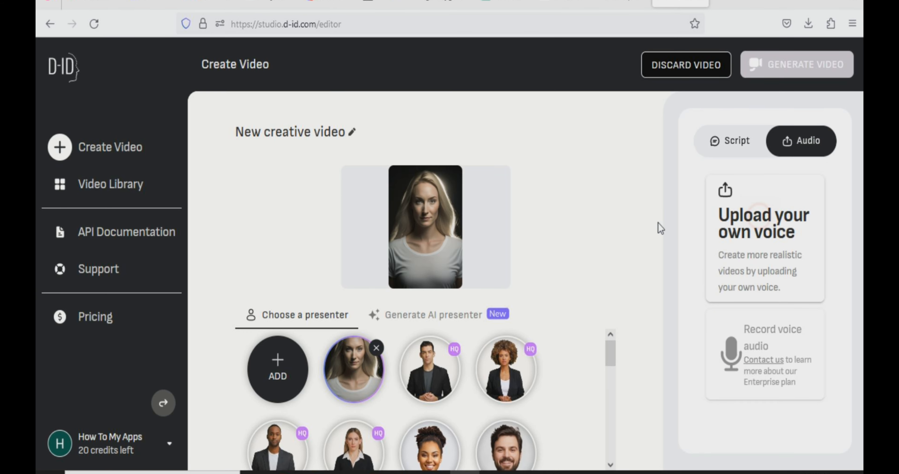